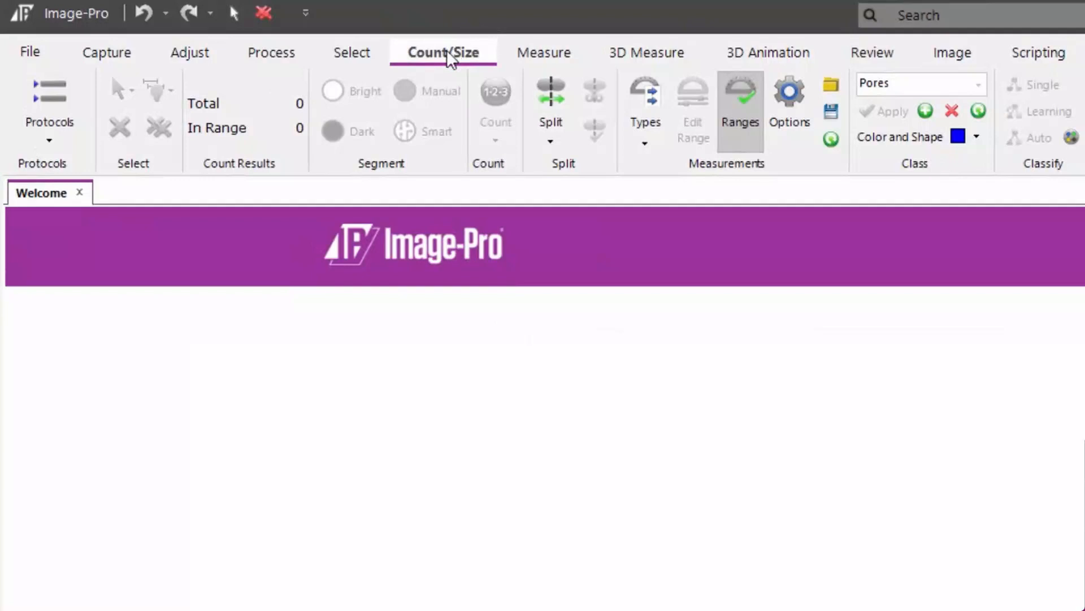
# Step: Load the default Pores protocol from the Materials collection of protocols
pyautogui.click(61, 101)
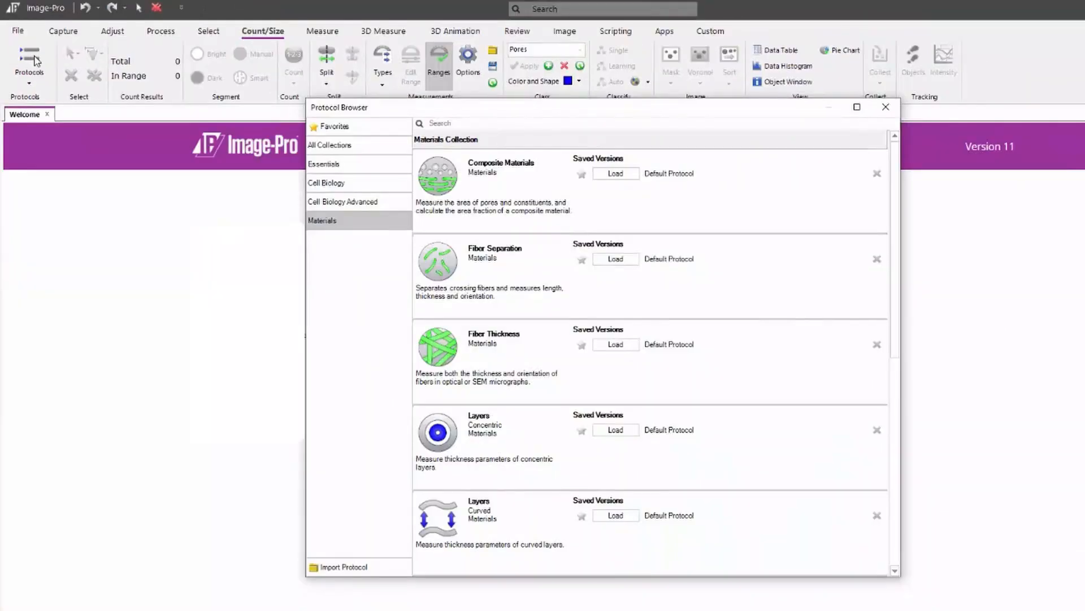
pyautogui.click(357, 224)
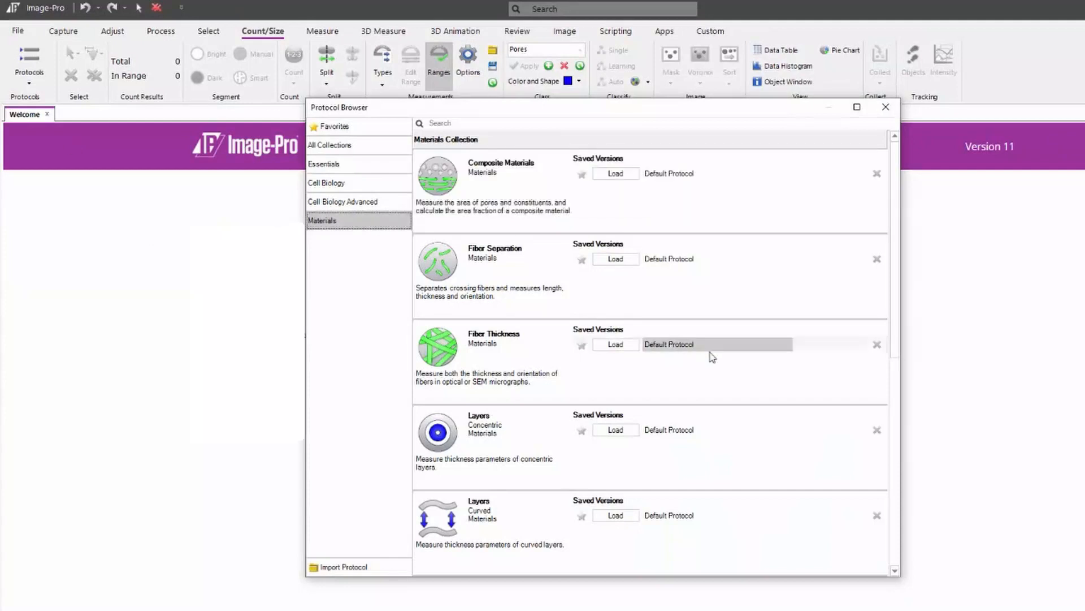
pyautogui.scroll(-1, 830, 270)
pyautogui.scroll(-4, 805, 273)
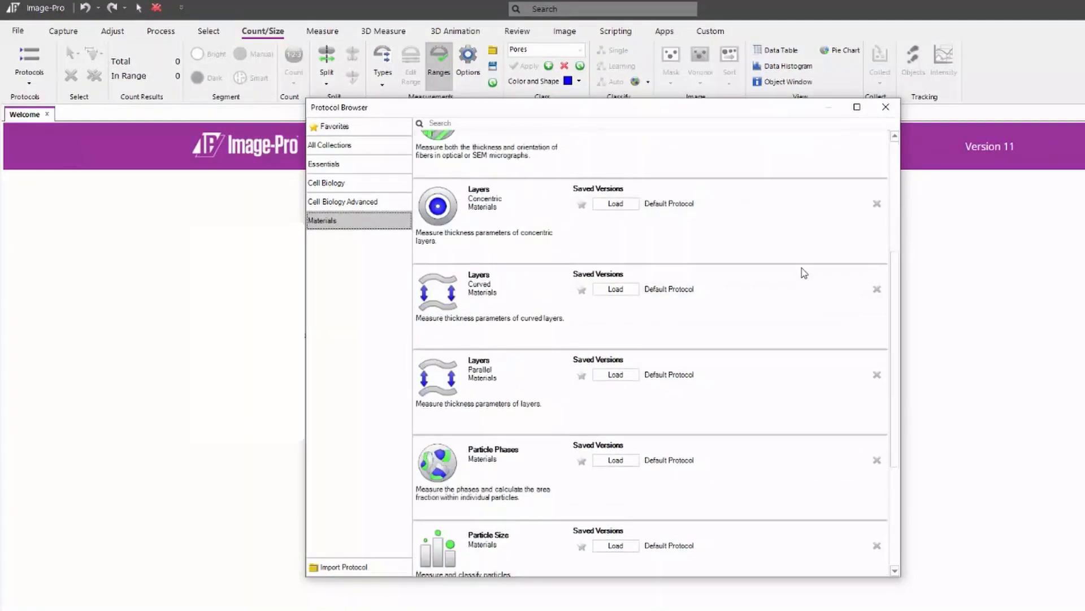
pyautogui.scroll(-1, 805, 273)
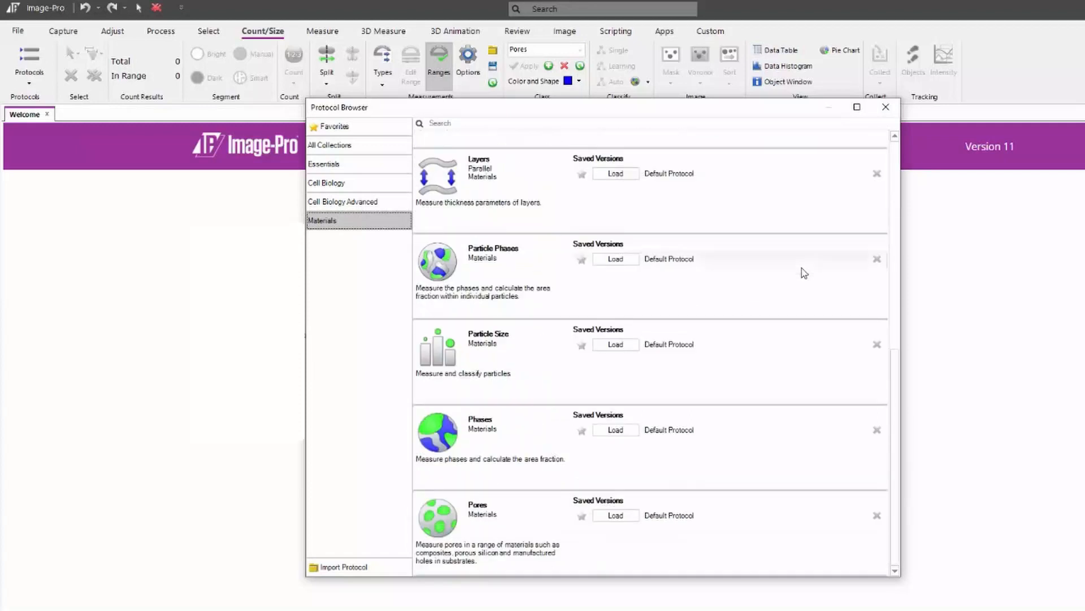
pyautogui.click(608, 516)
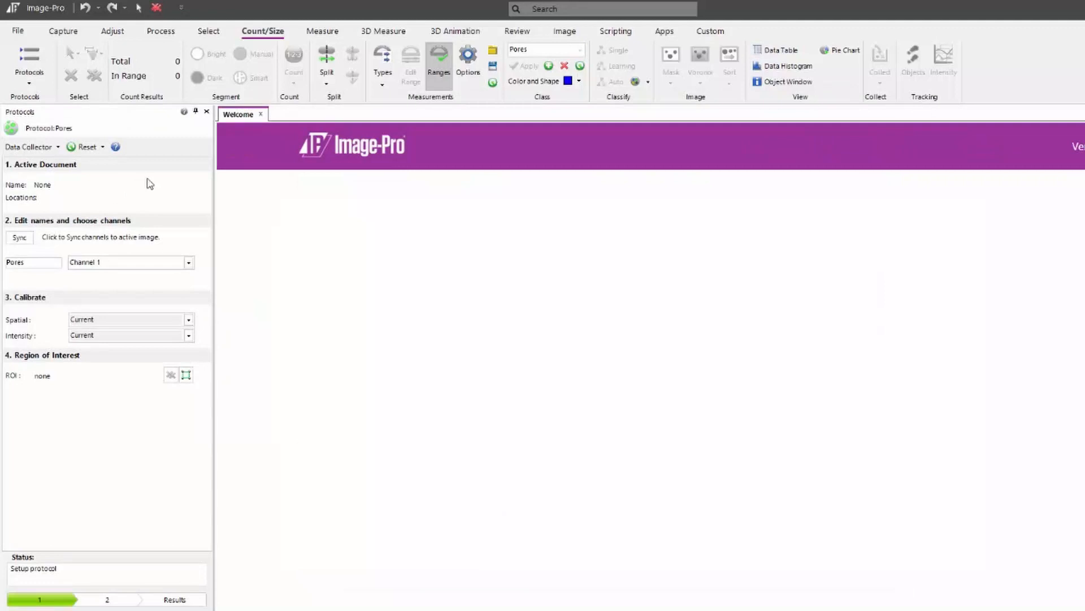
# Step: Load the Pores protocol's demo with its image and sync the Pores channel to the active mono image
pyautogui.click(103, 147)
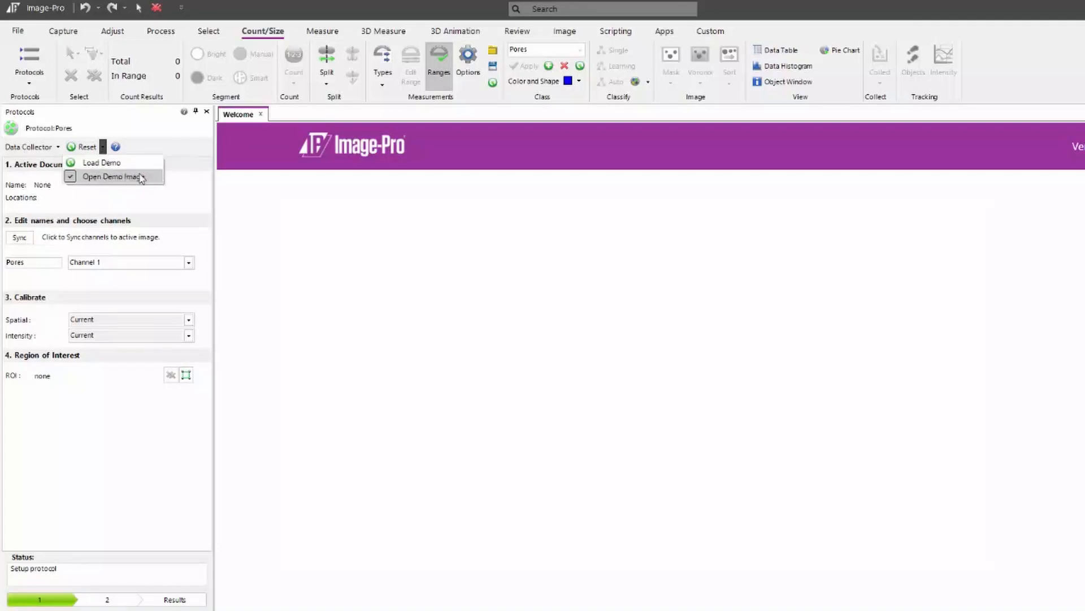
pyautogui.click(113, 162)
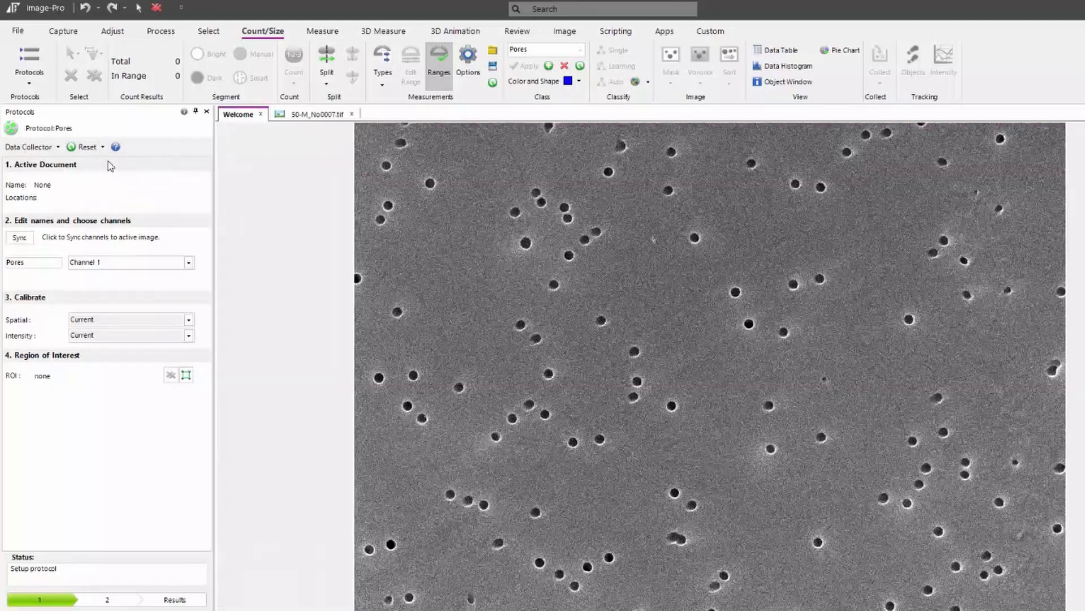
pyautogui.click(20, 238)
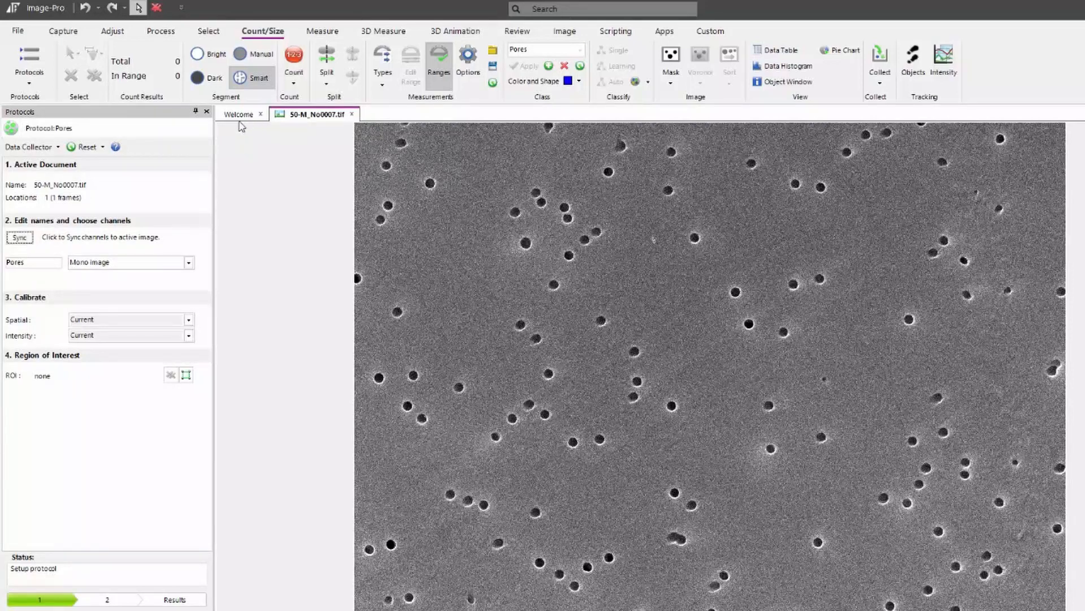
pyautogui.click(189, 263)
pyautogui.click(190, 263)
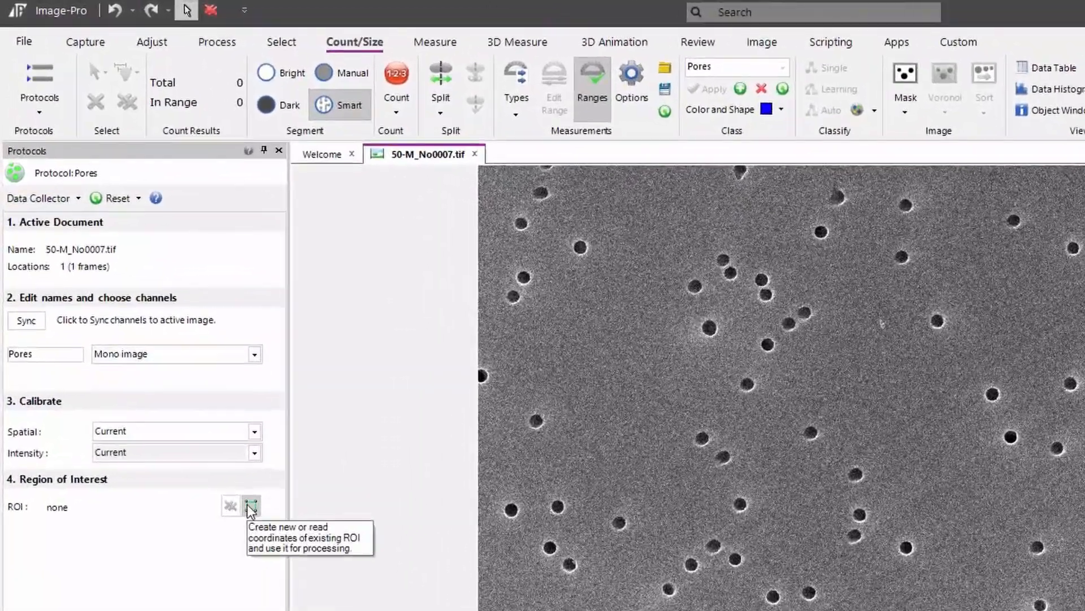
# Step: Define a rectangular region of interest of about 2558 by 1794 pixels covering the image above the information bar
pyautogui.click(167, 338)
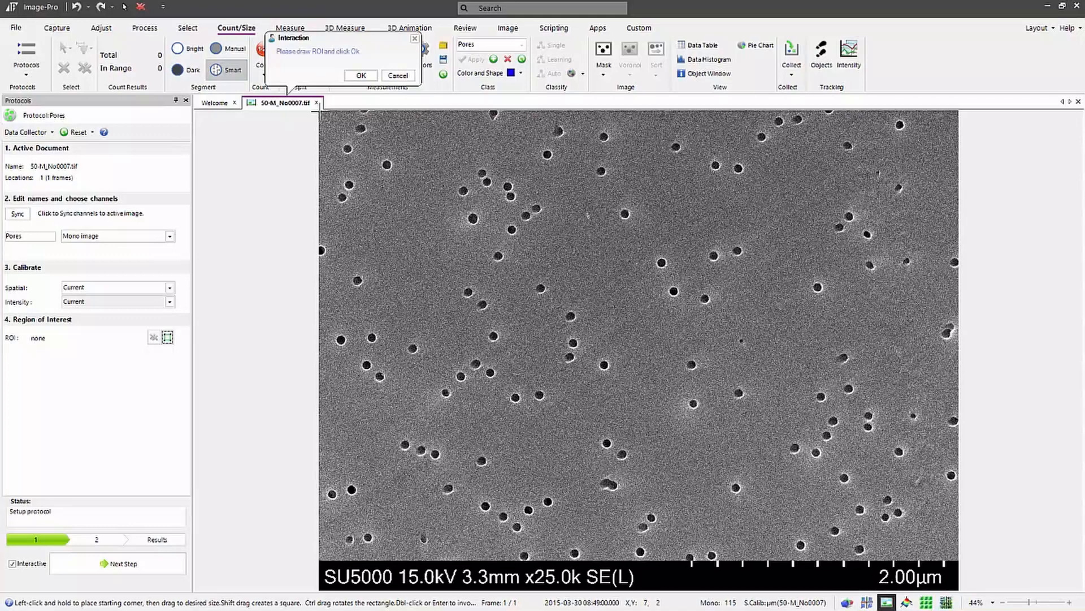
pyautogui.moveTo(320, 112)
pyautogui.mouseDown()
pyautogui.moveTo(957, 331)
pyautogui.moveTo(960, 560)
pyautogui.mouseUp()
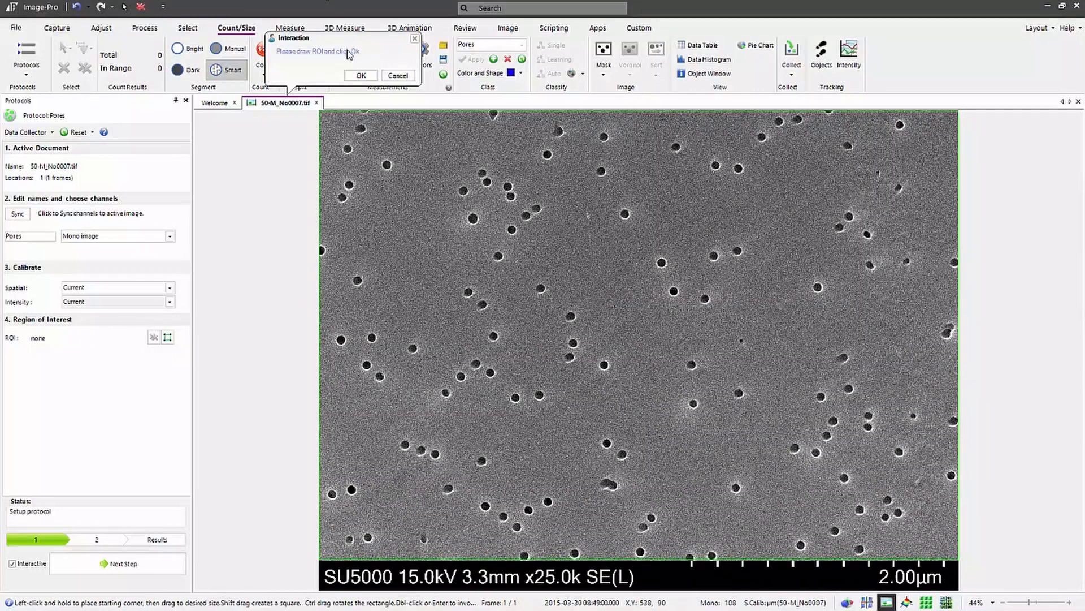
pyautogui.click(361, 75)
pyautogui.click(361, 76)
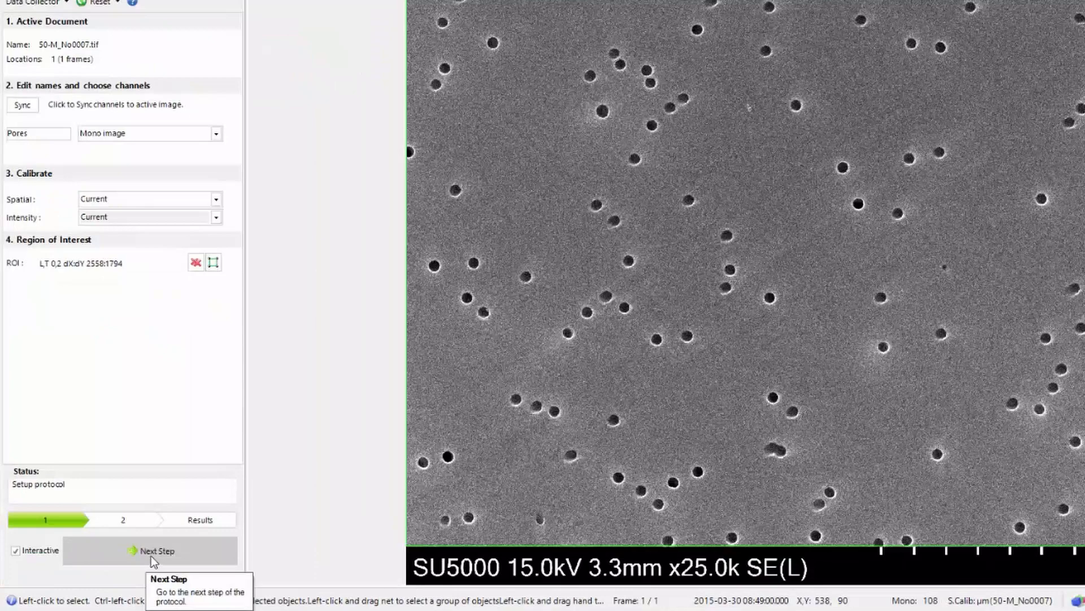
# Step: Proceed to the segmentation stage, clear its existing reference objects and outline one pore near the image centre as the Pores reference
pyautogui.click(118, 568)
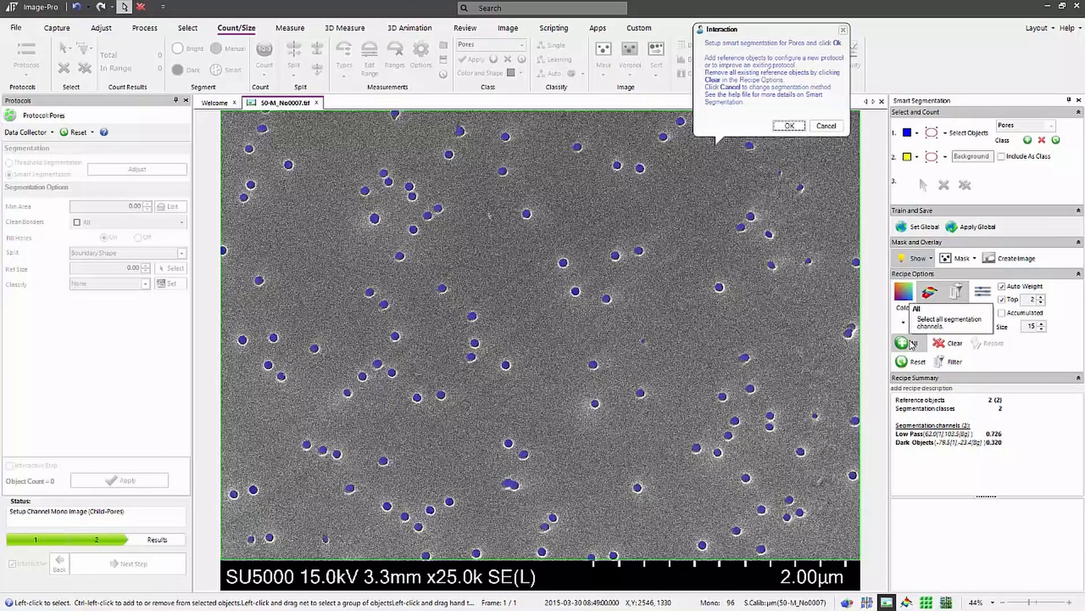
pyautogui.click(940, 345)
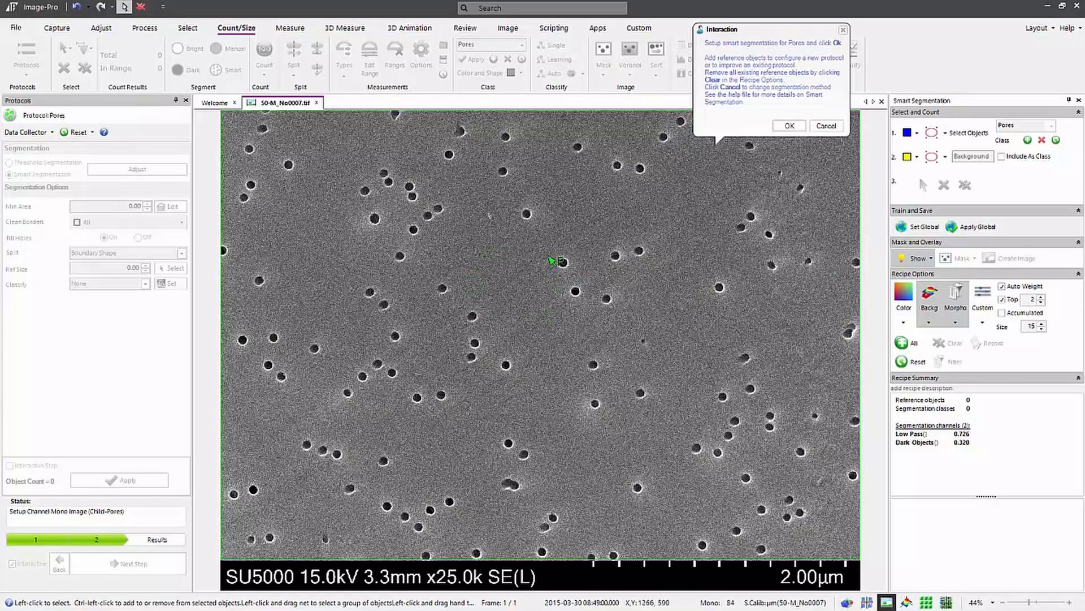
pyautogui.click(931, 133)
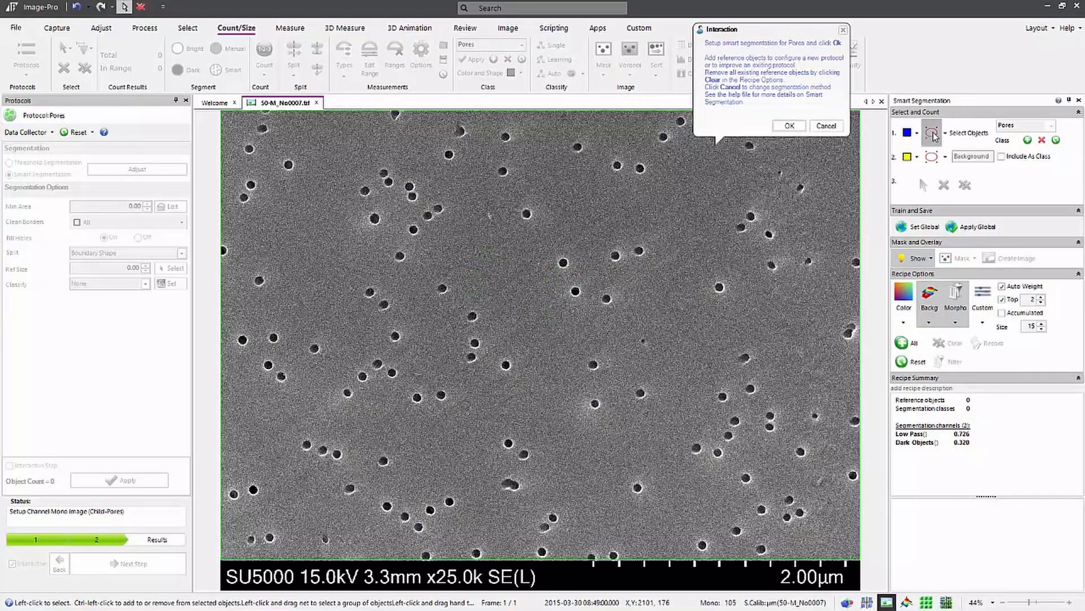
pyautogui.scroll(2, 576, 303)
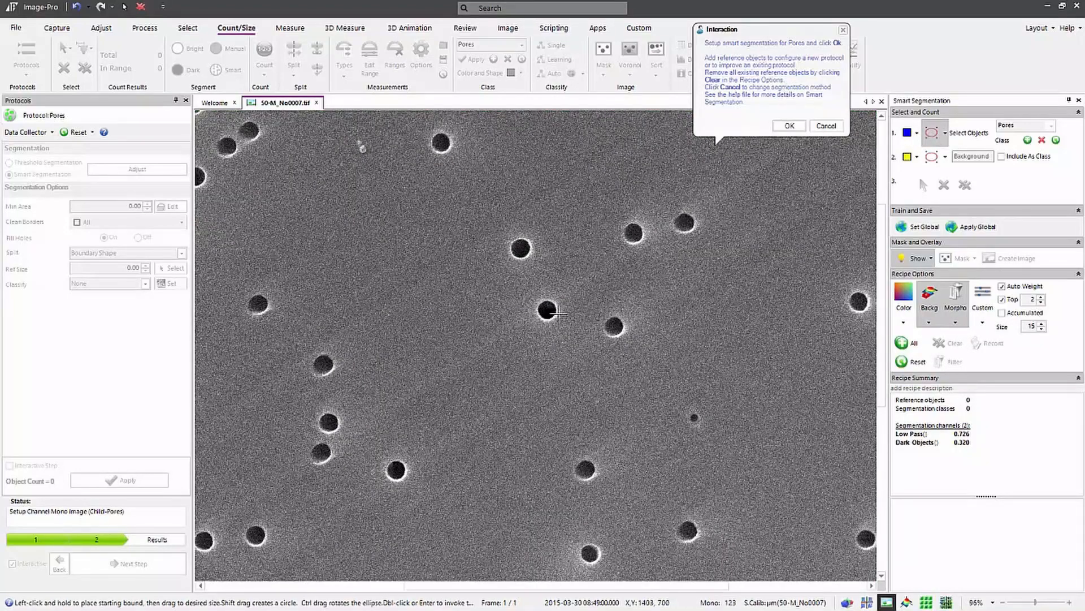
pyautogui.click(614, 326)
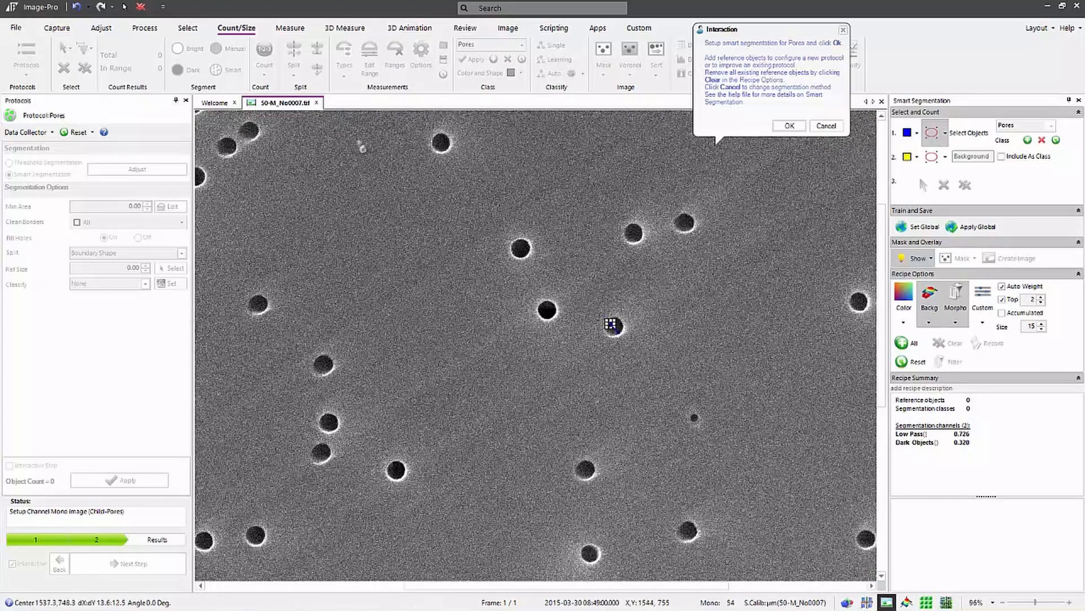
pyautogui.doubleClick(614, 328)
# Step: Mark a pore-free elliptical area of about 264 by 228 pixels as background reference and accept the smart segmentation
pyautogui.click(931, 156)
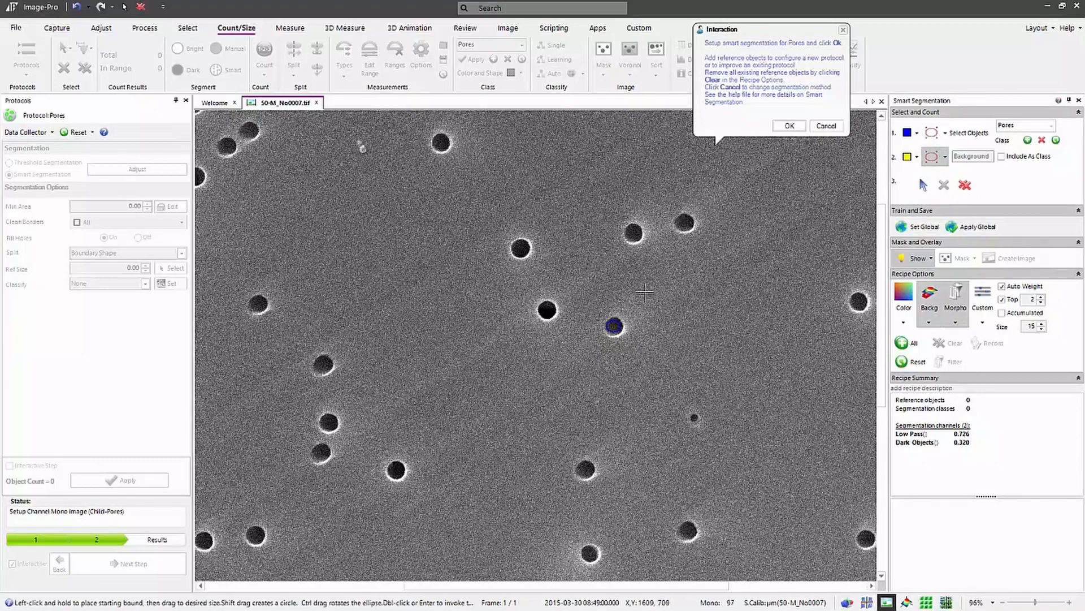
pyautogui.moveTo(656, 274); pyautogui.dragTo(799, 398)
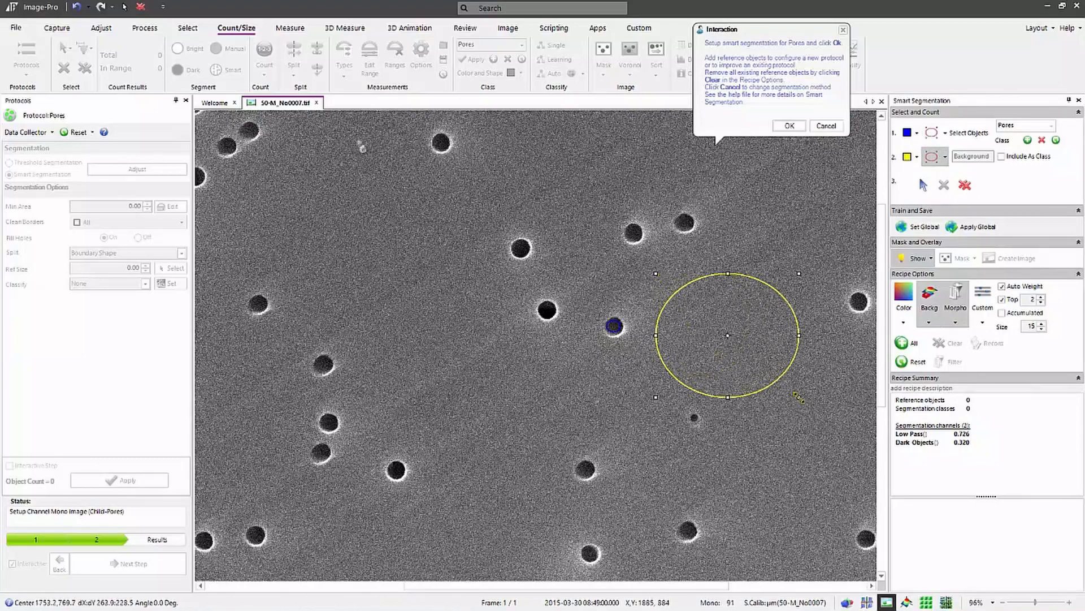
pyautogui.doubleClick(761, 407)
pyautogui.scroll(-4, 597, 317)
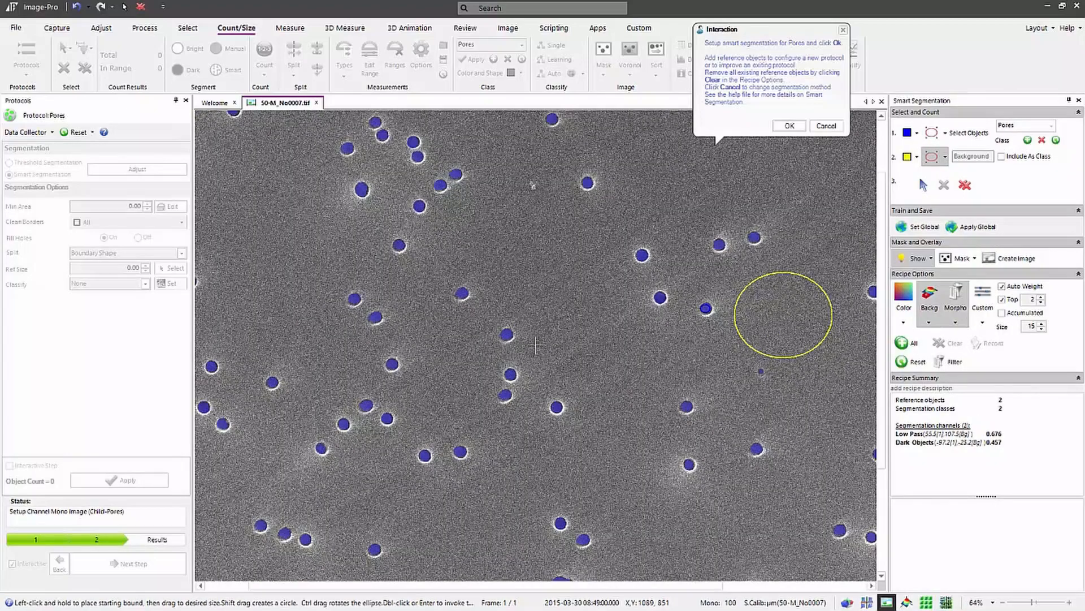
pyautogui.scroll(-1, 502, 345)
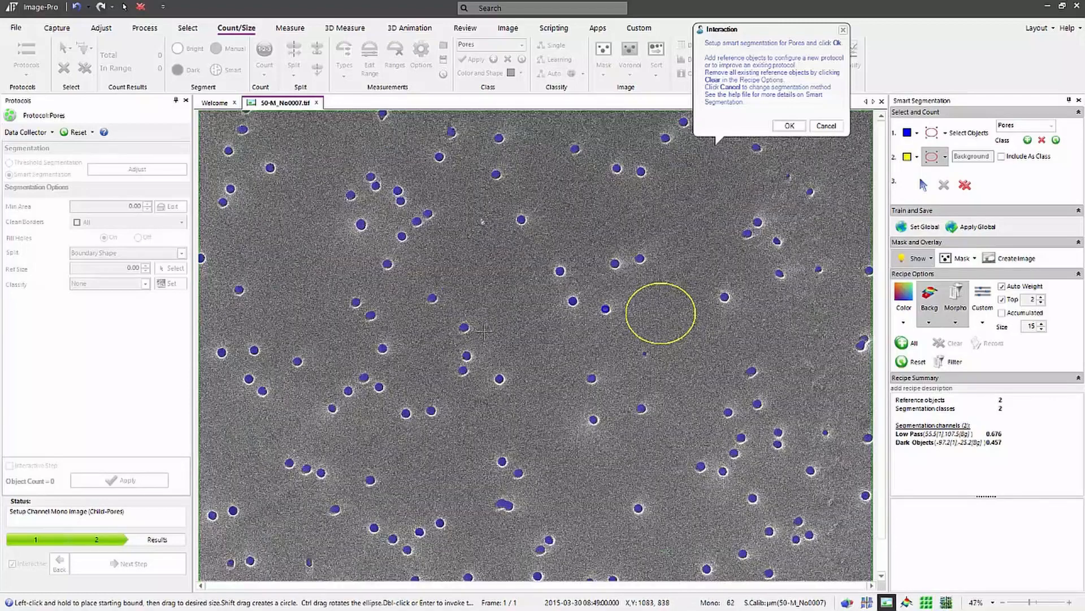
pyautogui.click(790, 129)
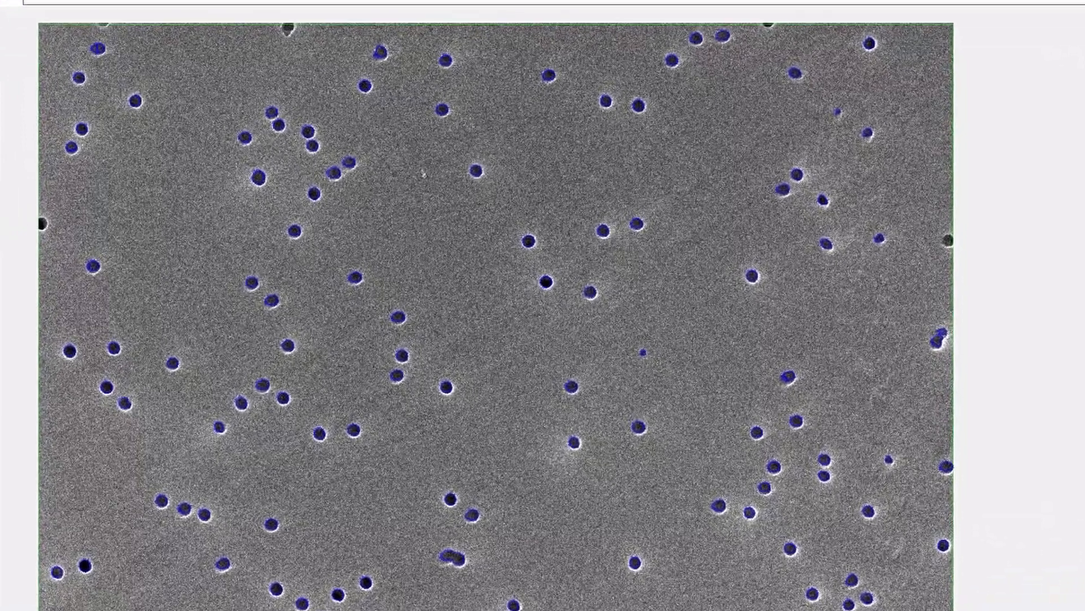
# Step: Review the Region:Area histogram in the minimum-area range editor and accept the existing range
pyautogui.click(2, 271)
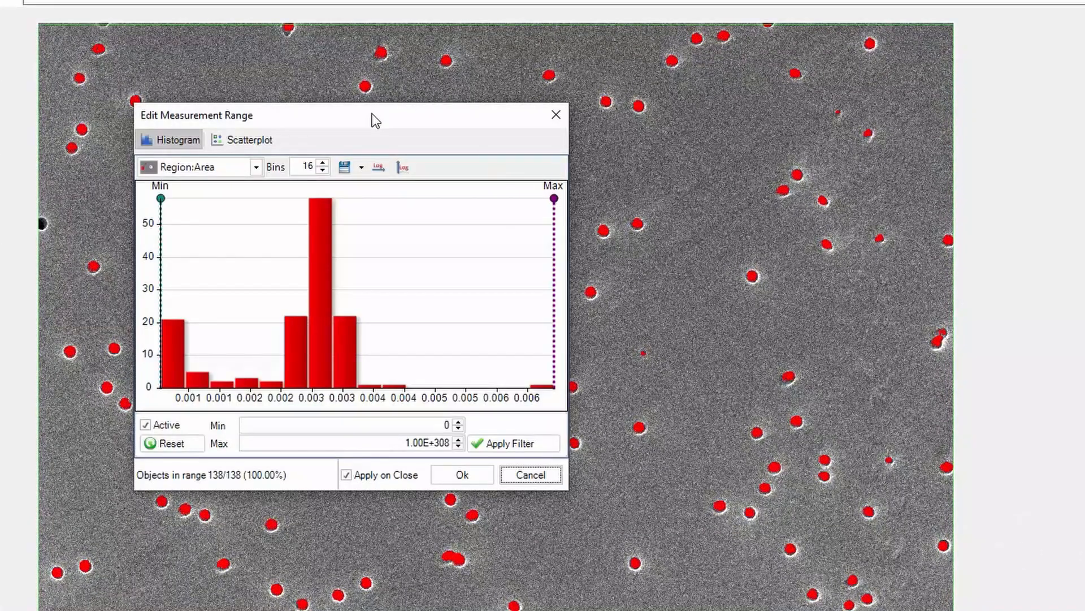
pyautogui.moveTo(371, 113); pyautogui.dragTo(755, 116)
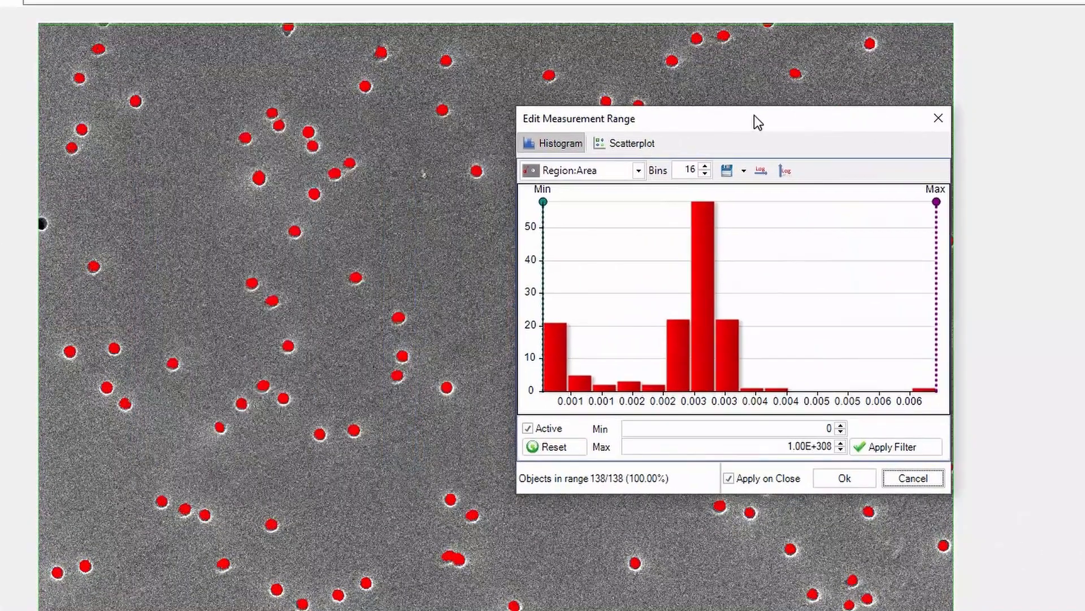
pyautogui.click(638, 170)
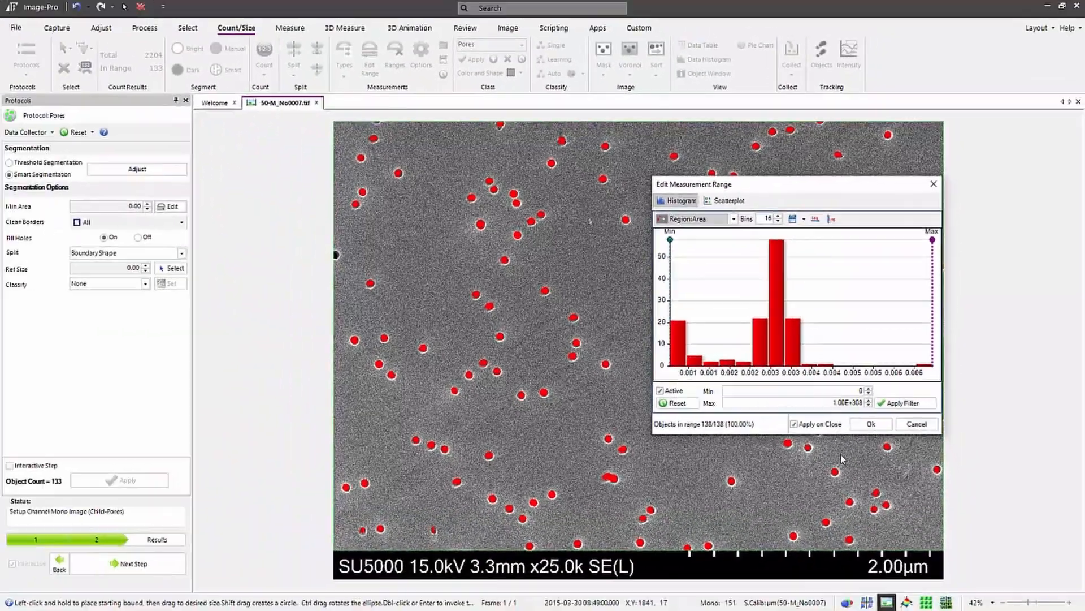
pyautogui.click(860, 422)
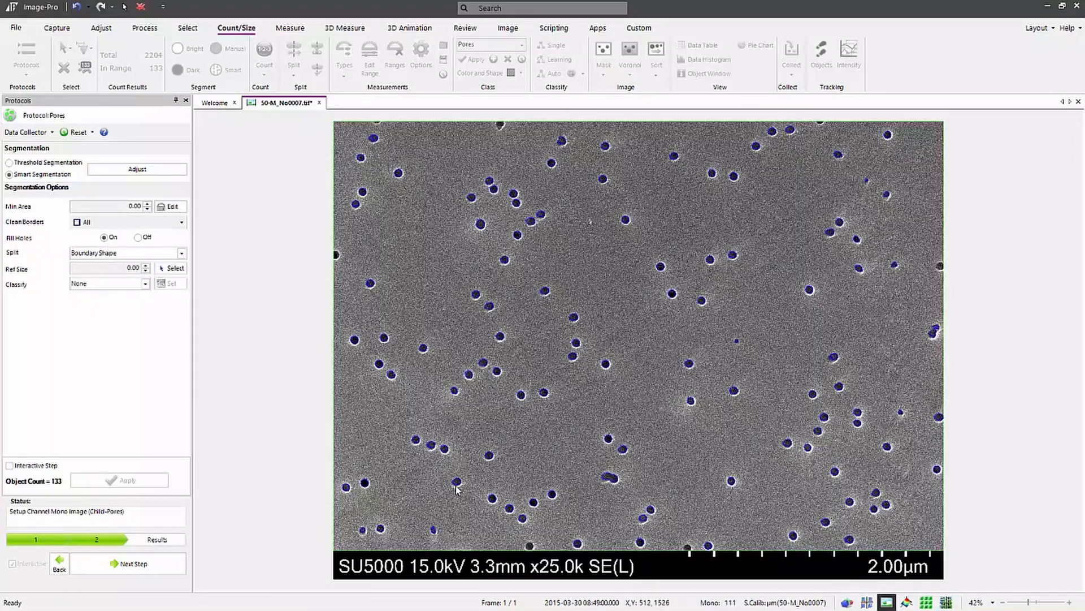
# Step: Set the pore split method to Watershed and recount the objects
pyautogui.moveTo(458, 489)
pyautogui.click(181, 254)
pyautogui.click(107, 275)
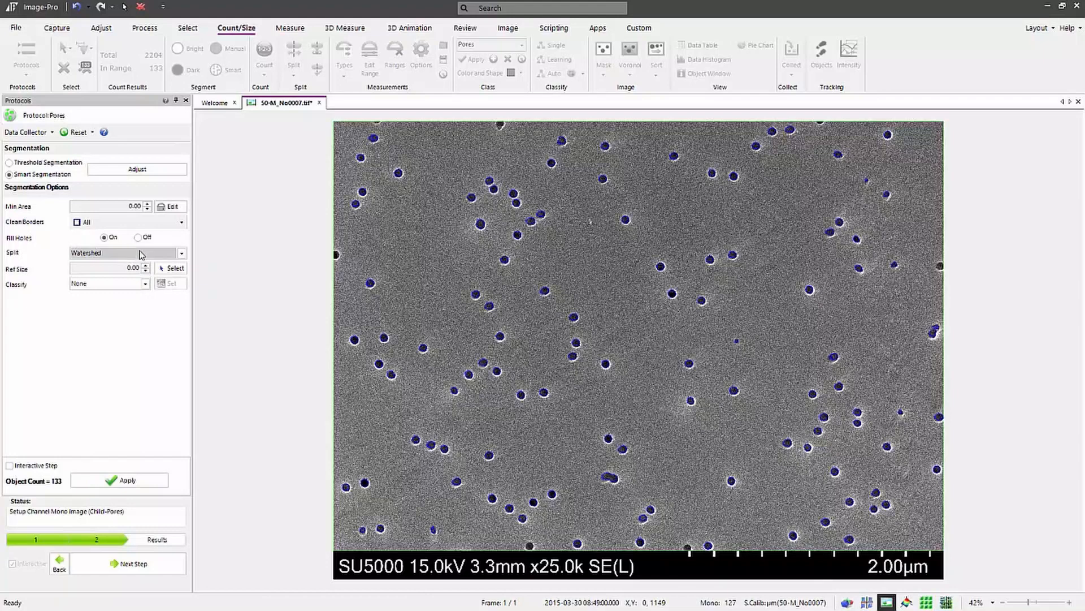
pyautogui.click(128, 484)
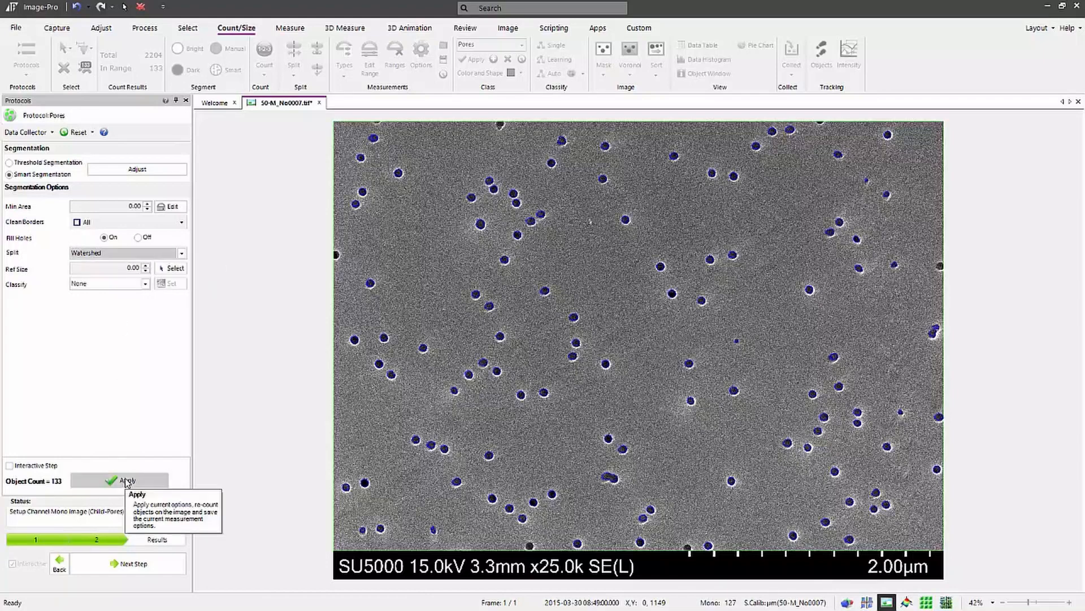
pyautogui.click(119, 481)
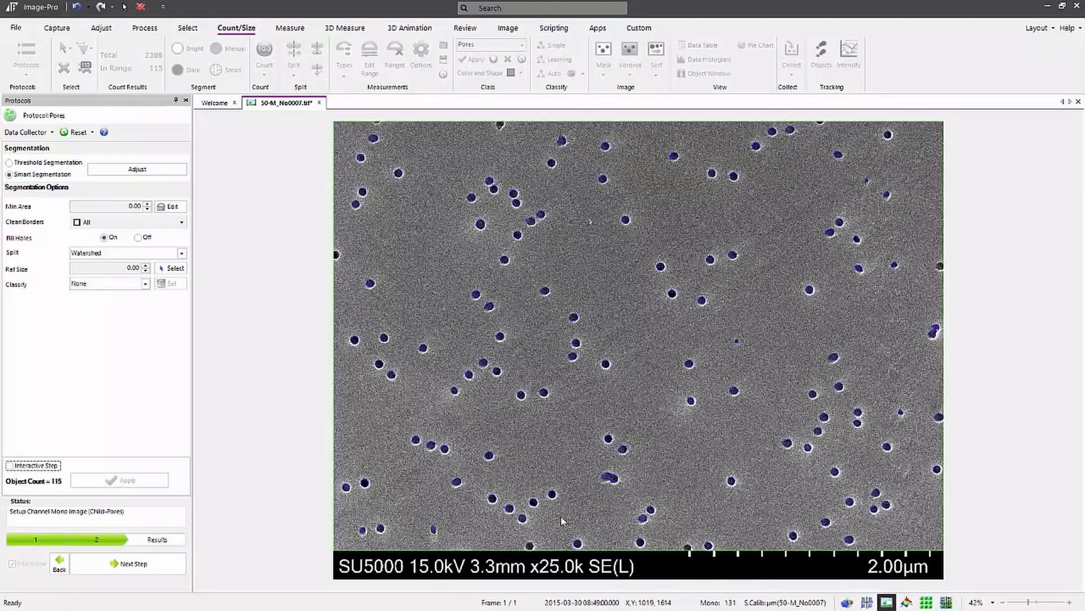
# Step: Examine the pore outlines across the image to check how the watershed split separates touching pores
pyautogui.scroll(4, 633, 473)
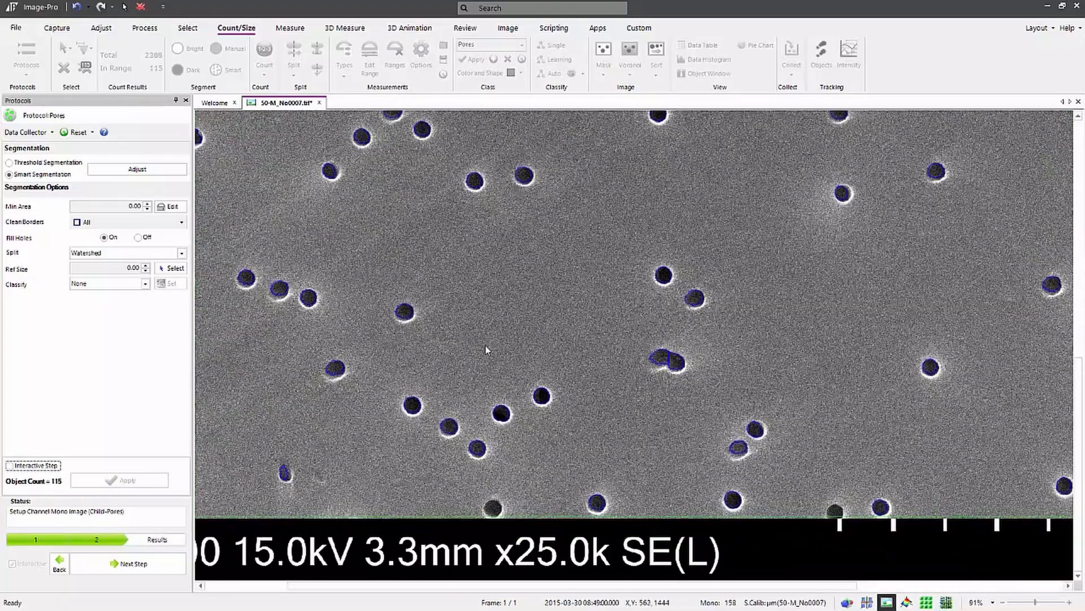
pyautogui.scroll(-1, 486, 349)
pyautogui.scroll(-1, 675, 314)
pyautogui.scroll(-1, 633, 344)
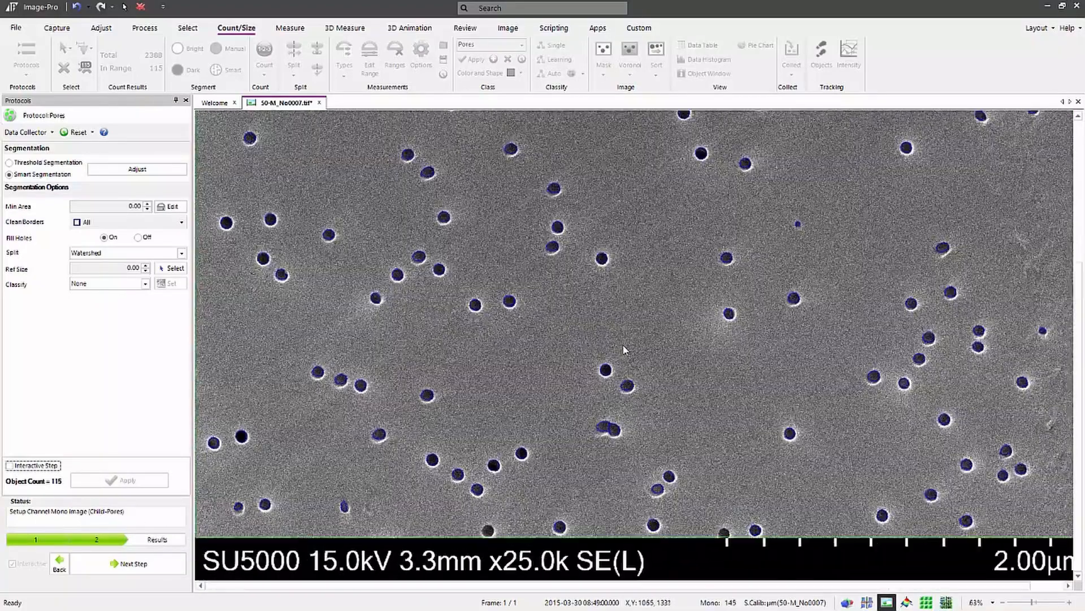
pyautogui.scroll(-1, 568, 395)
pyautogui.scroll(-1, 569, 418)
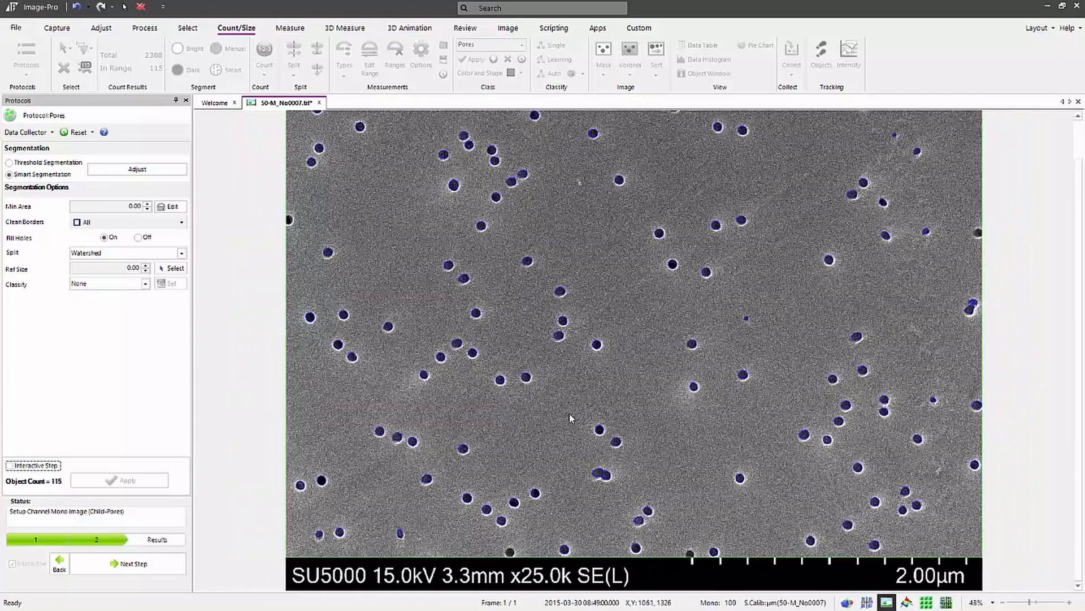
pyautogui.scroll(-1, 443, 326)
pyautogui.scroll(1, 442, 326)
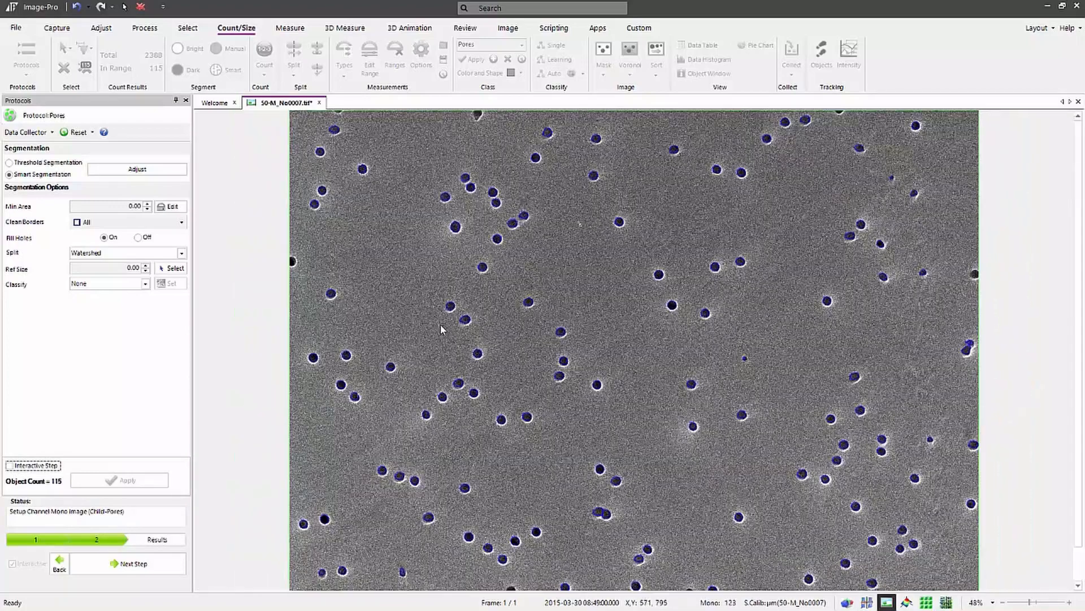
# Step: Return the pore split method to Boundary Shape and recount the objects
pyautogui.click(182, 253)
pyautogui.click(99, 284)
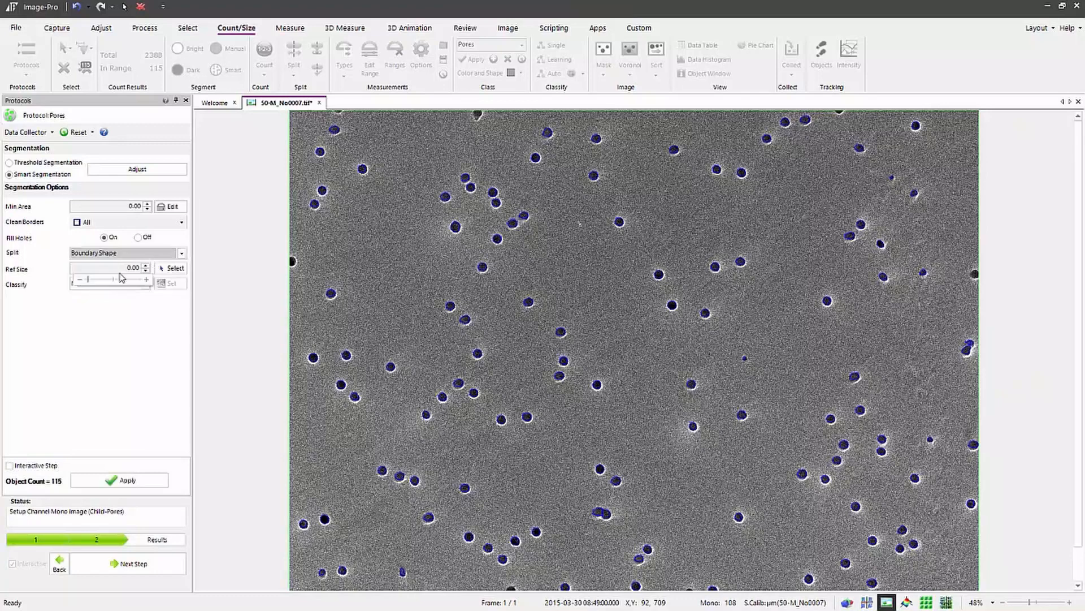
pyautogui.click(117, 481)
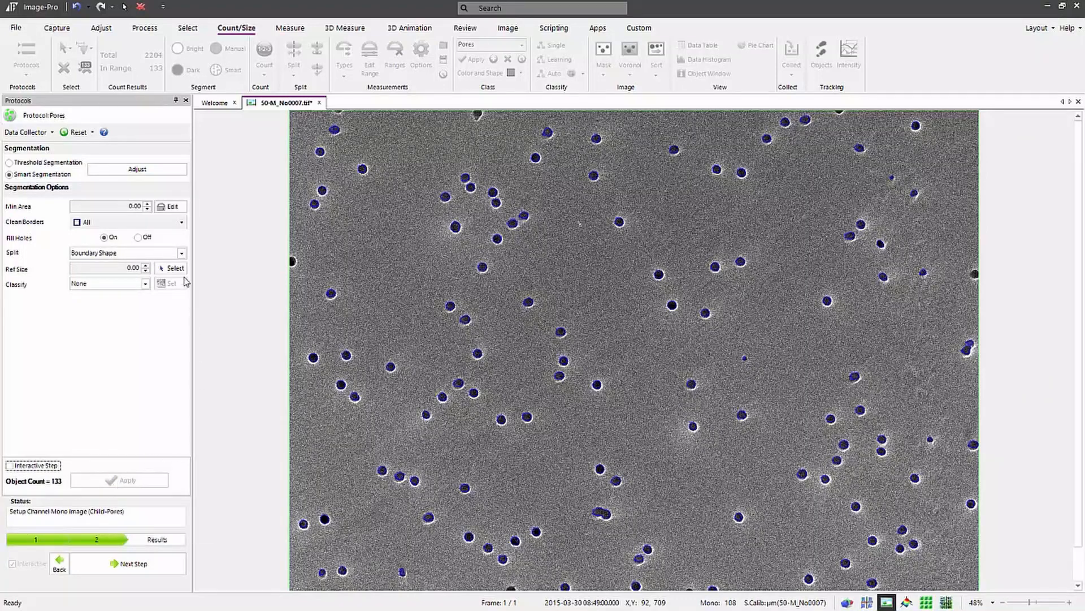
pyautogui.click(118, 269)
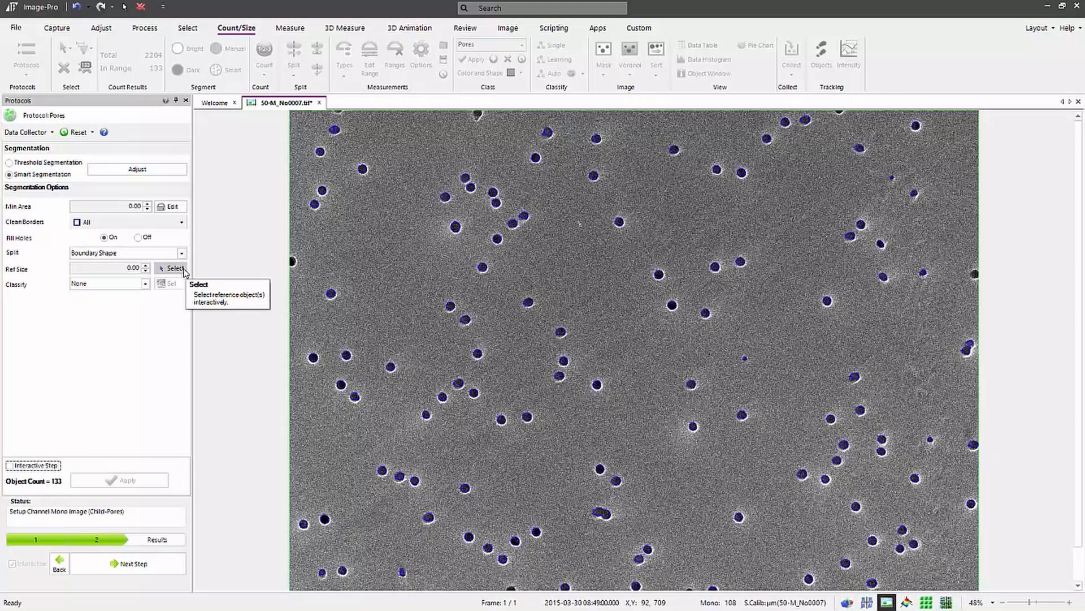
pyautogui.click(145, 270)
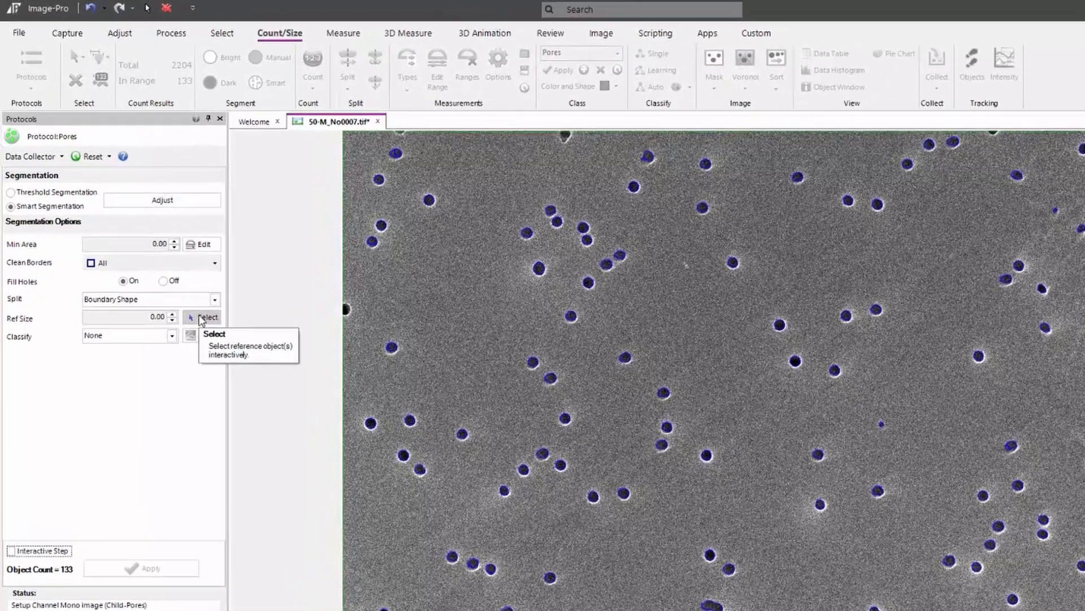
pyautogui.click(168, 269)
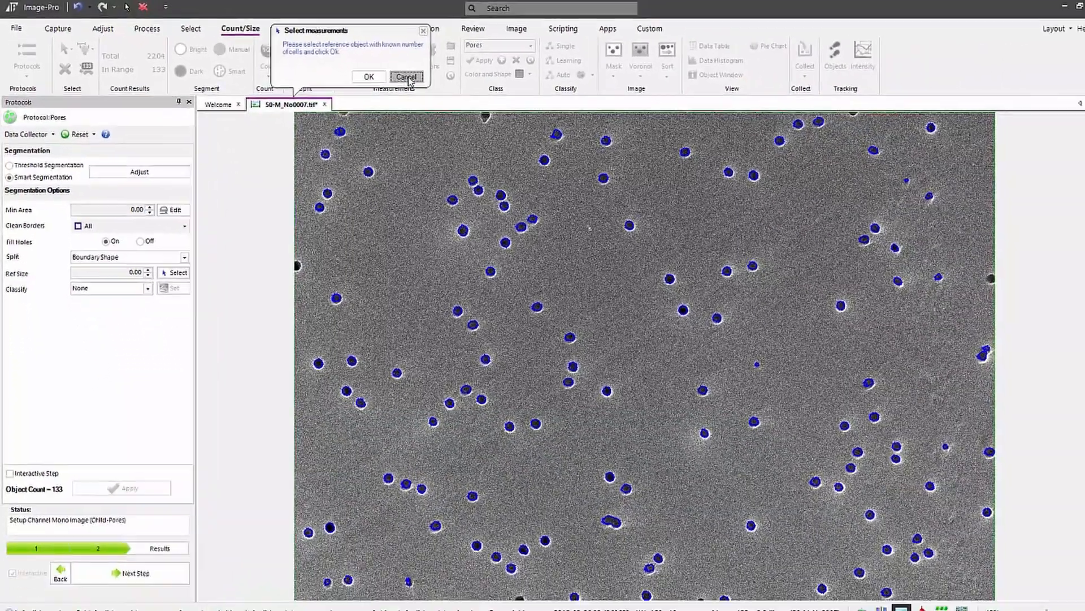
pyautogui.click(407, 77)
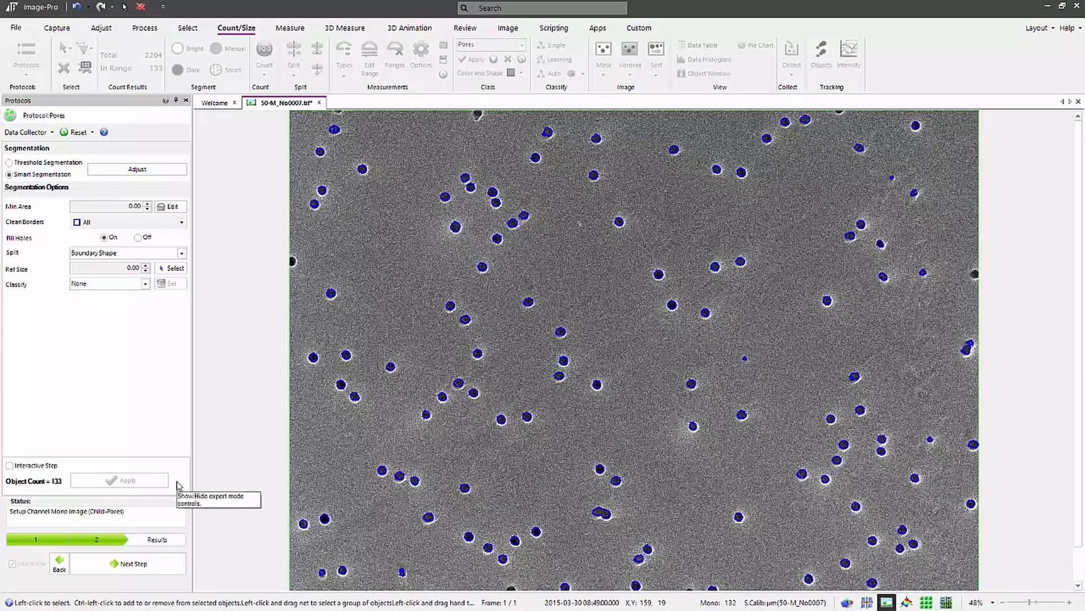
# Step: Advance the Pores protocol to its results stage and finish the run
pyautogui.click(148, 565)
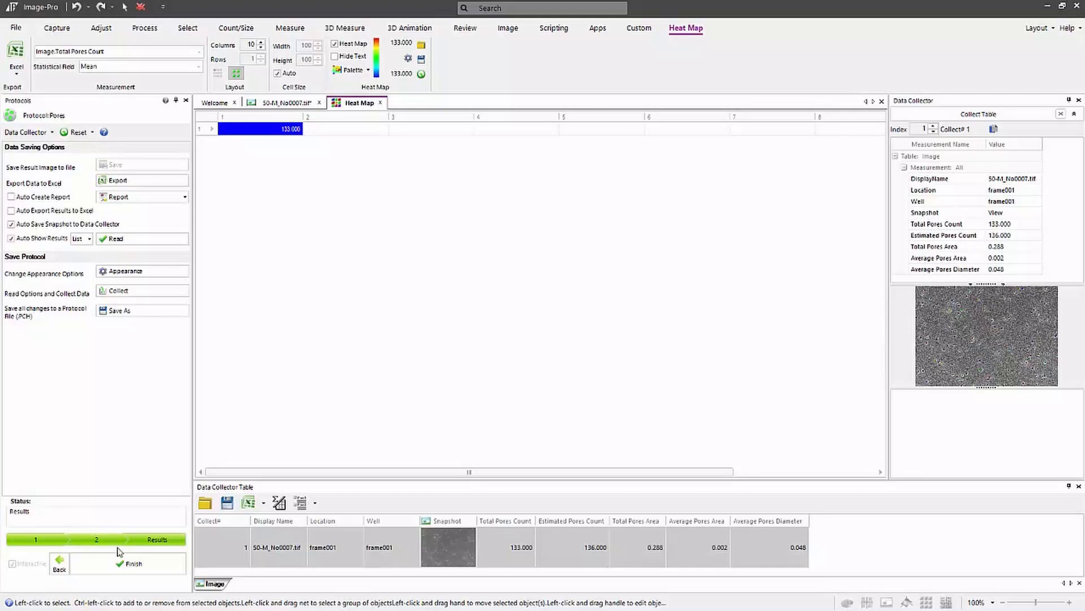
pyautogui.click(114, 565)
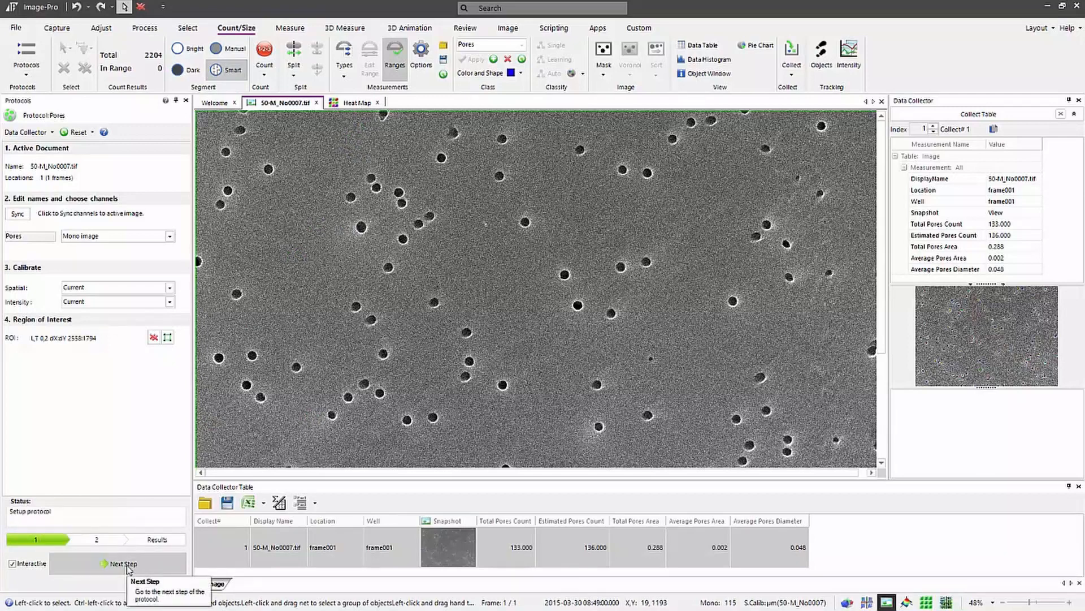
# Step: Turn off interactive mode and run the protocol as a batch on the images in the Pores demo folder
pyautogui.click(15, 567)
pyautogui.click(13, 565)
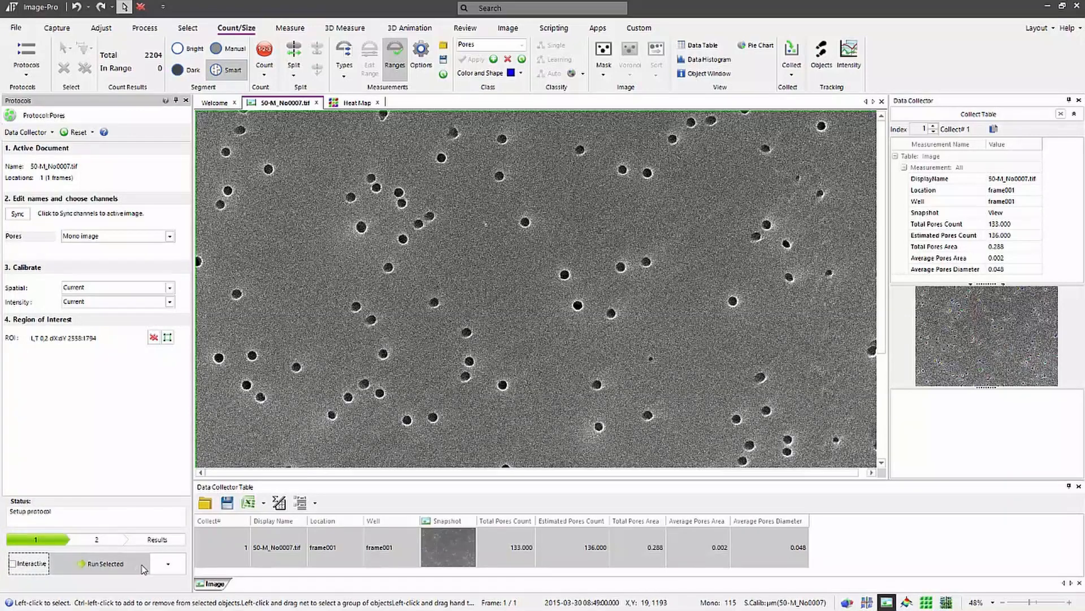
pyautogui.click(170, 566)
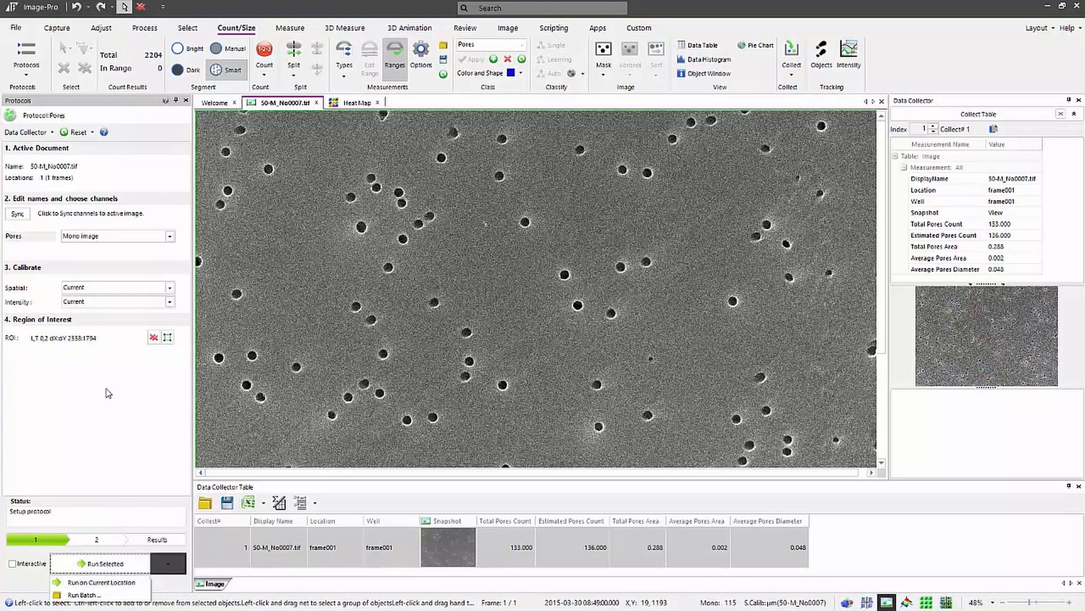
pyautogui.click(75, 416)
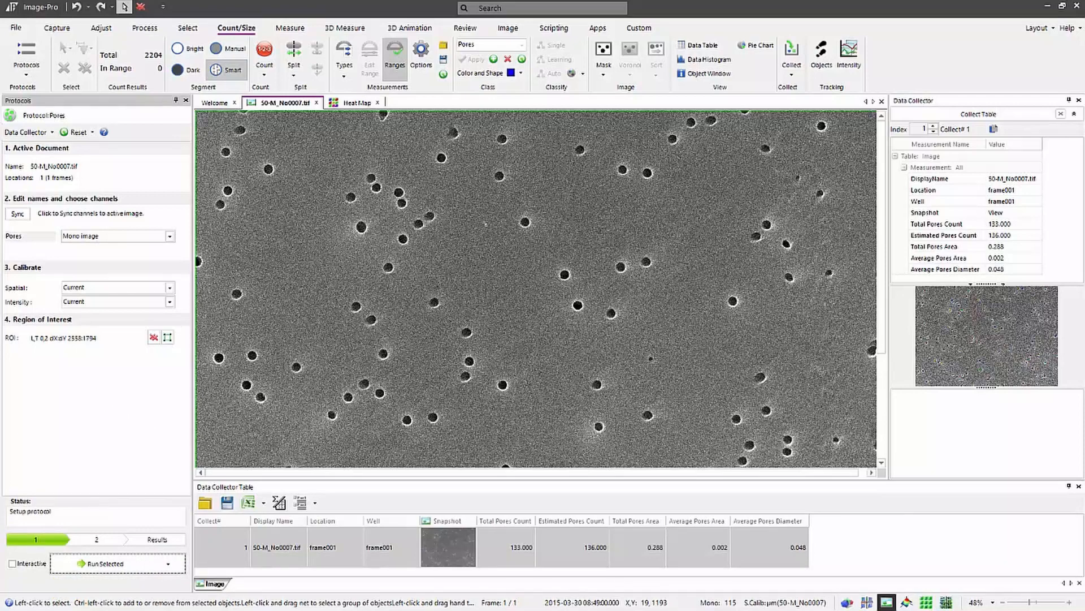
pyautogui.click(164, 564)
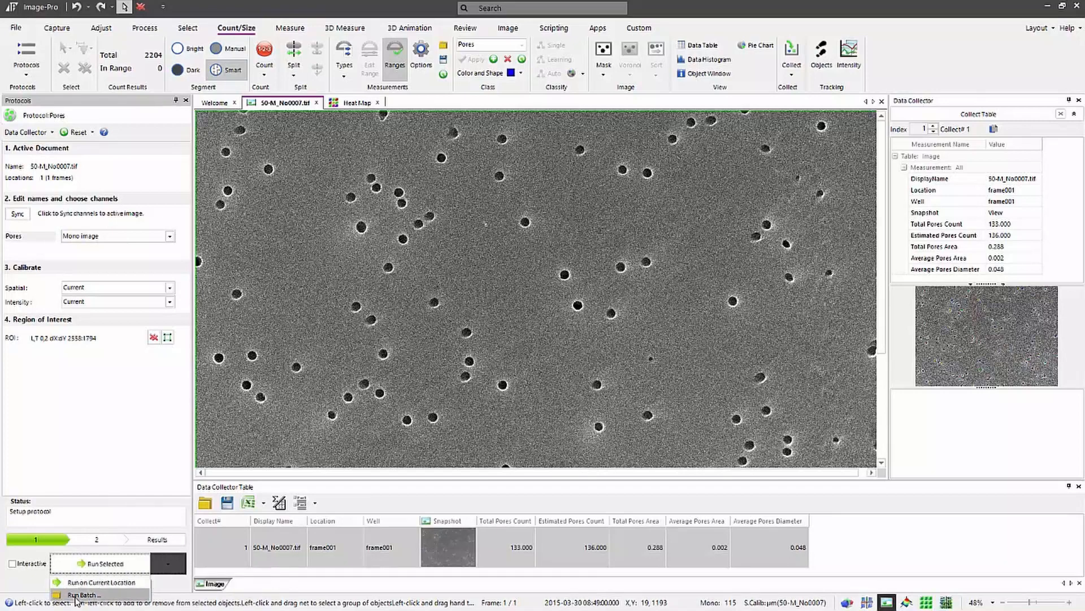
pyautogui.click(77, 596)
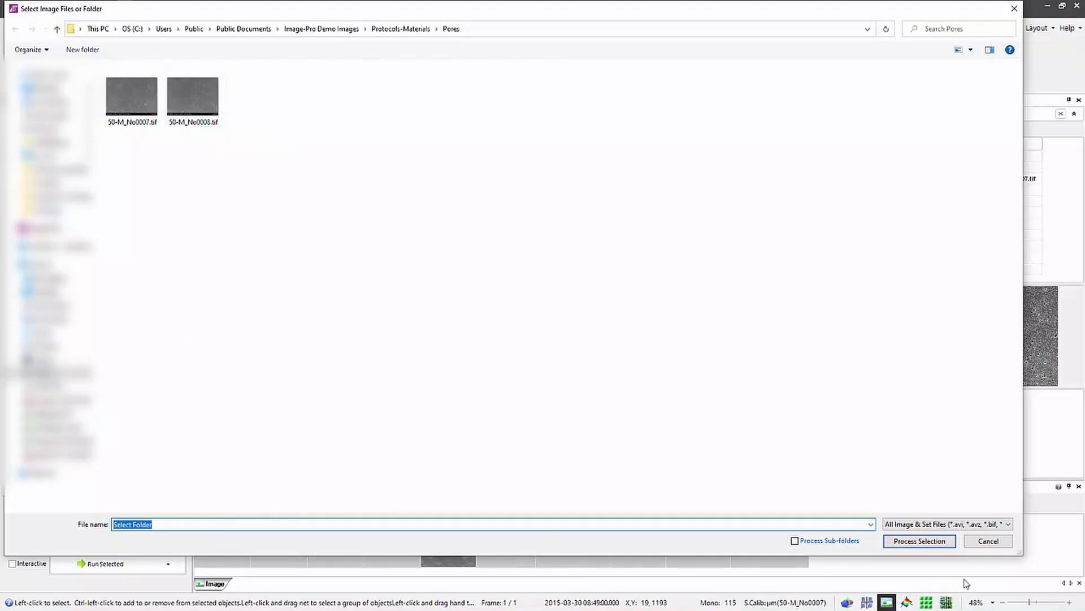
pyautogui.click(937, 542)
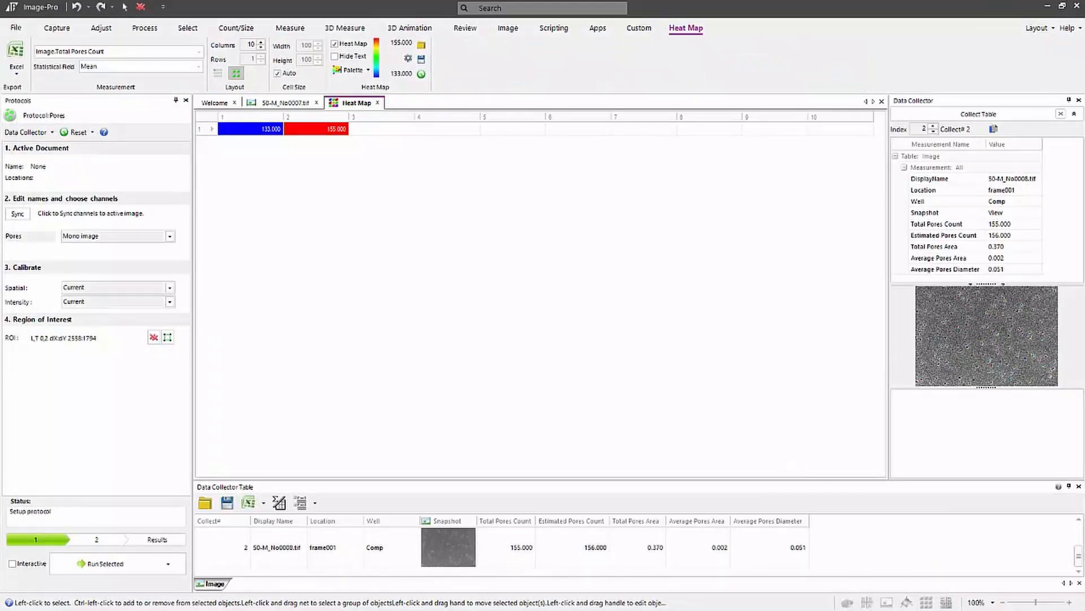
# Step: Open the collected snapshots of 50-M_No0008.tif and 50-M_No0007.tif from the data collector table to view their detected pores
pyautogui.moveTo(1081, 551)
pyautogui.mouseDown()
pyautogui.moveTo(1081, 528)
pyautogui.moveTo(1080, 557)
pyautogui.mouseUp()
pyautogui.doubleClick(451, 557)
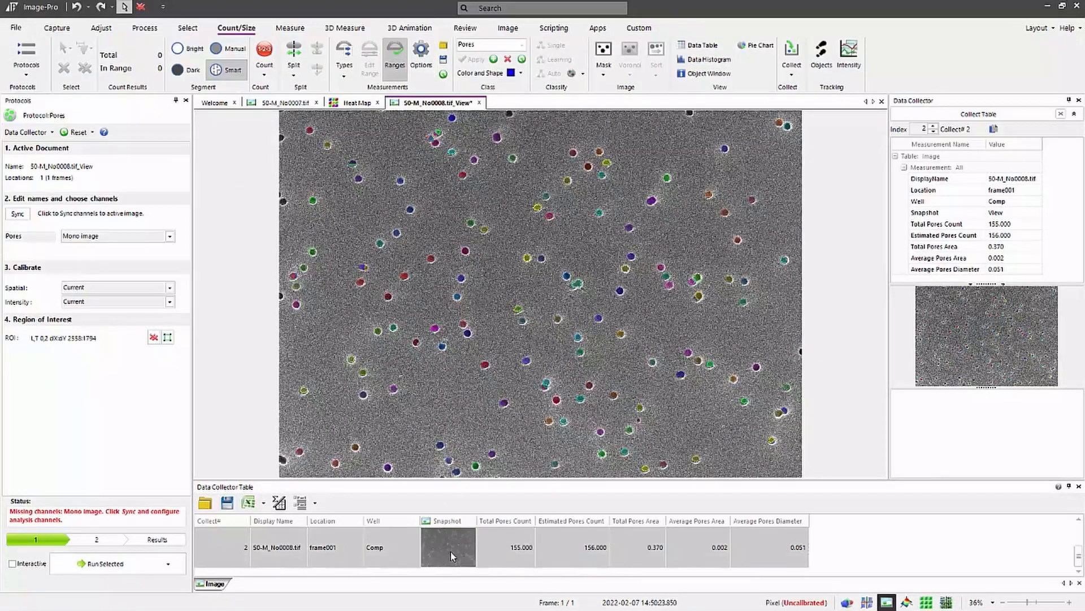
pyautogui.scroll(1, 452, 555)
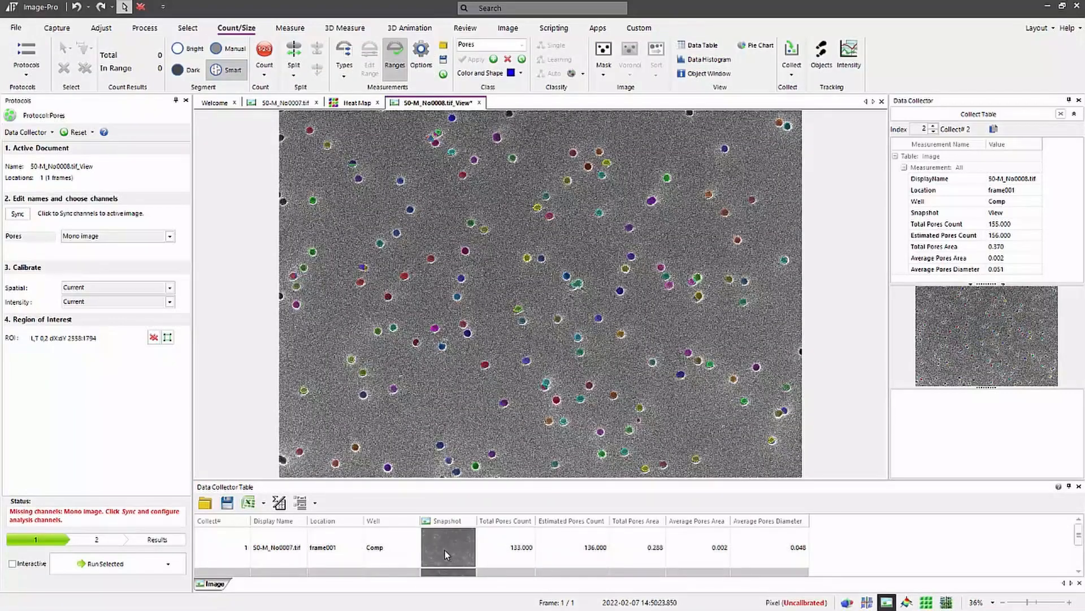
pyautogui.click(443, 552)
pyautogui.doubleClick(443, 552)
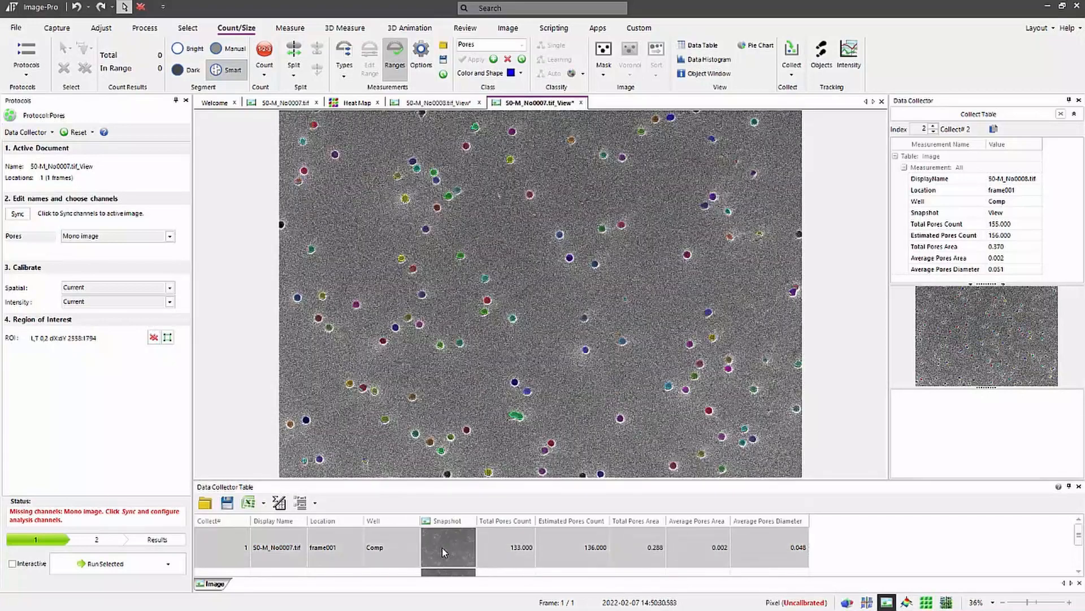